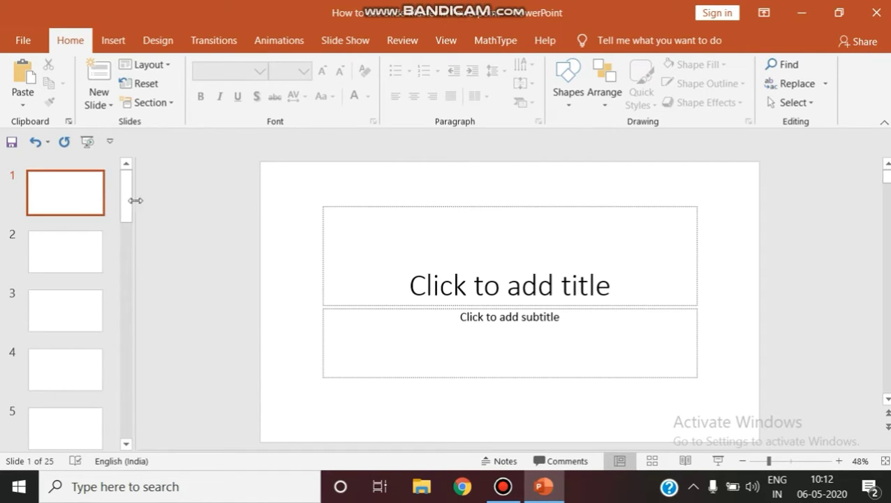
- Enter the title 'Welcome to Webinar' and the subtitle 'ICT Tools' on slide 1
left_click(401, 226)
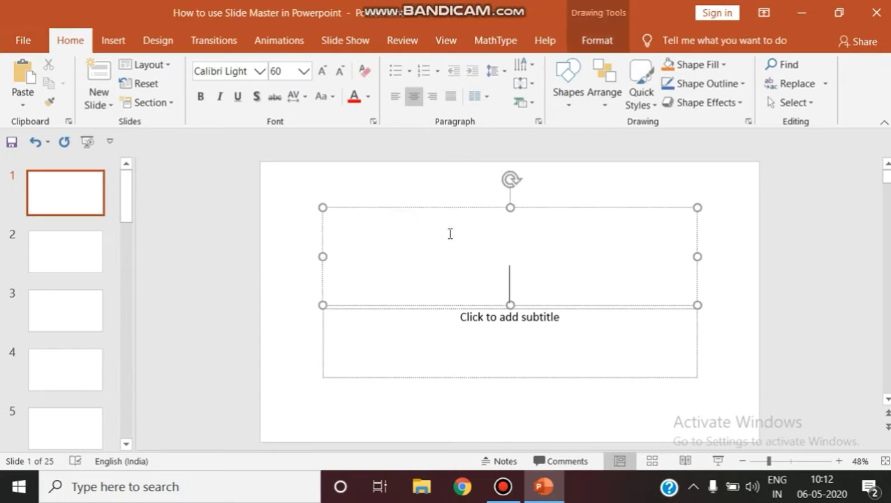
type("Wel")
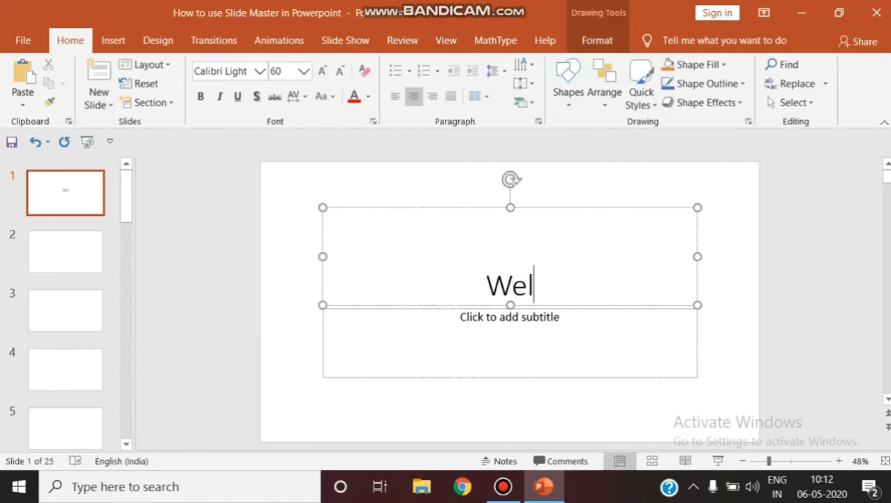
type("come to ")
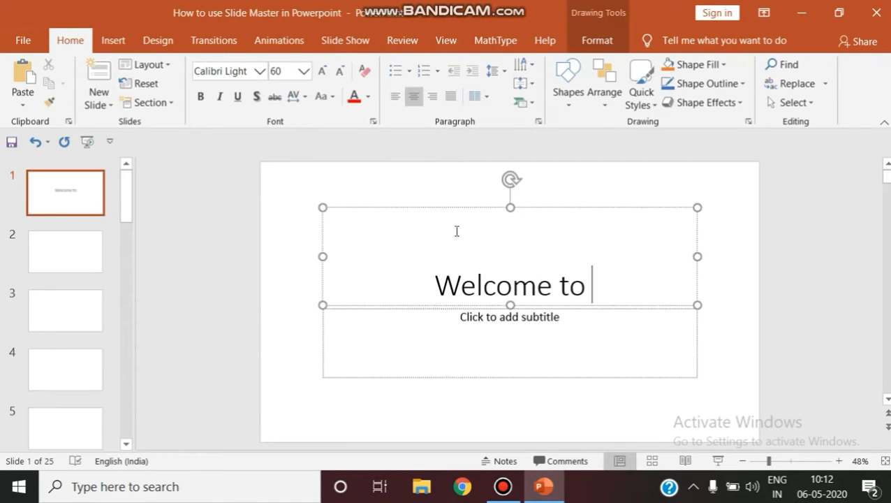
type("Webinat")
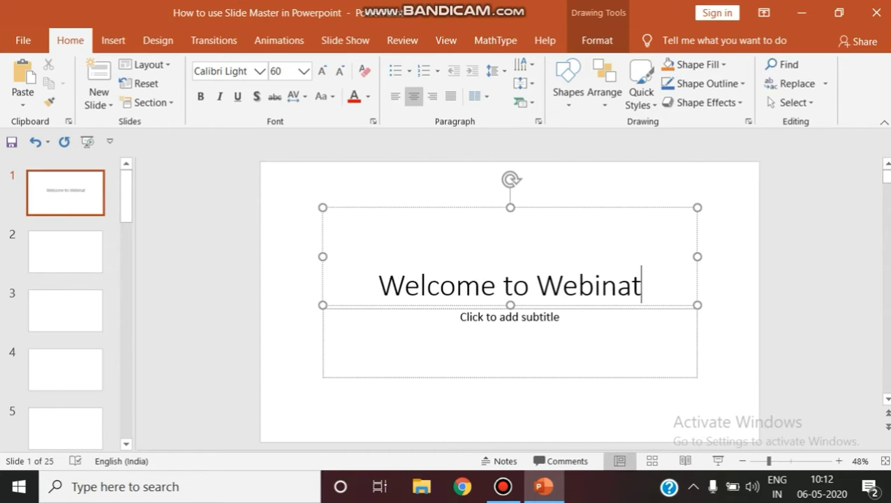
key("BackSpace")
type("r")
left_click(499, 365)
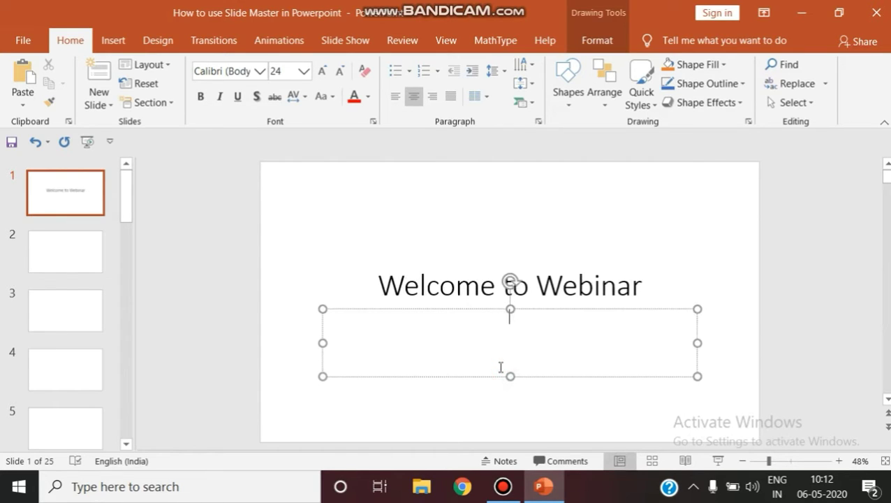
type("ICT Tools")
- Make the 'Welcome to Webinar' title red and bold
left_click_drag(376, 286, 710, 288)
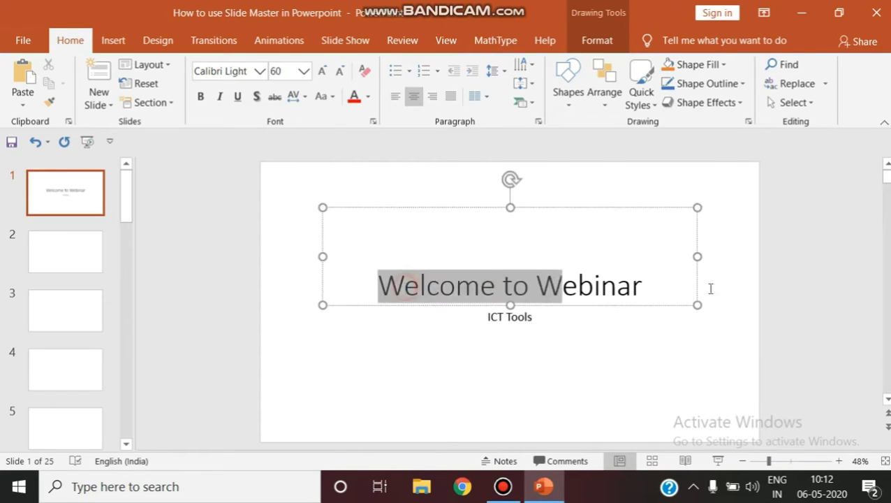
left_click(352, 96)
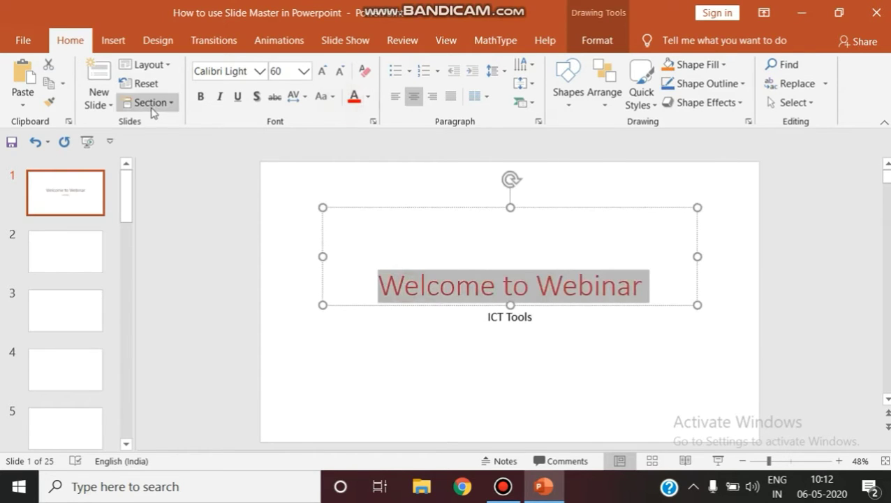
left_click(201, 96)
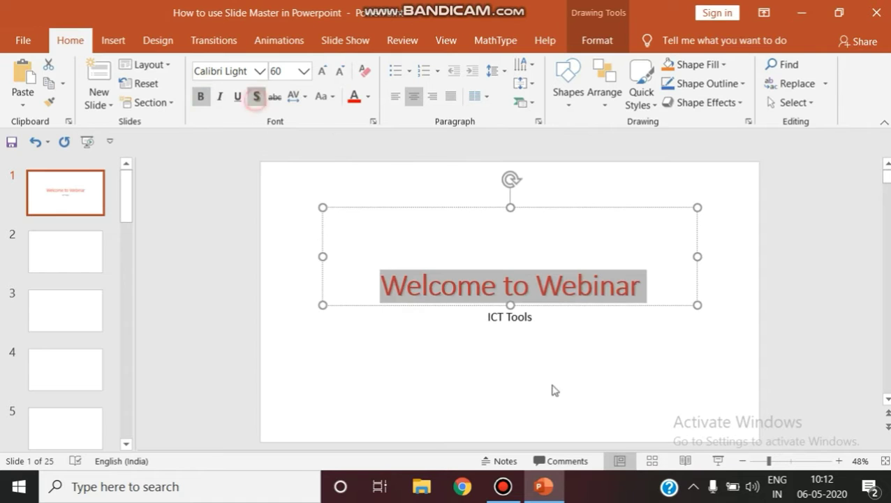
- Enlarge the 'ICT Tools' subtitle to 54 pt and make it blue and bold
triple_click(503, 318)
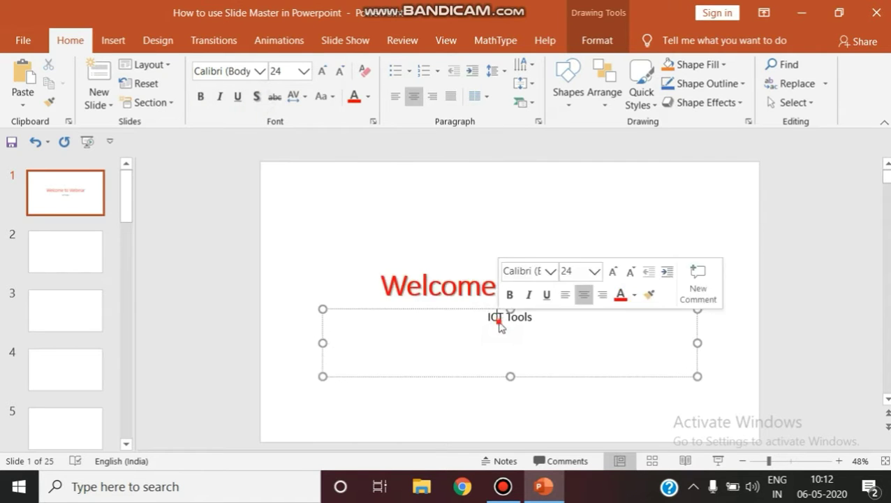
left_click(324, 96)
left_click(323, 71)
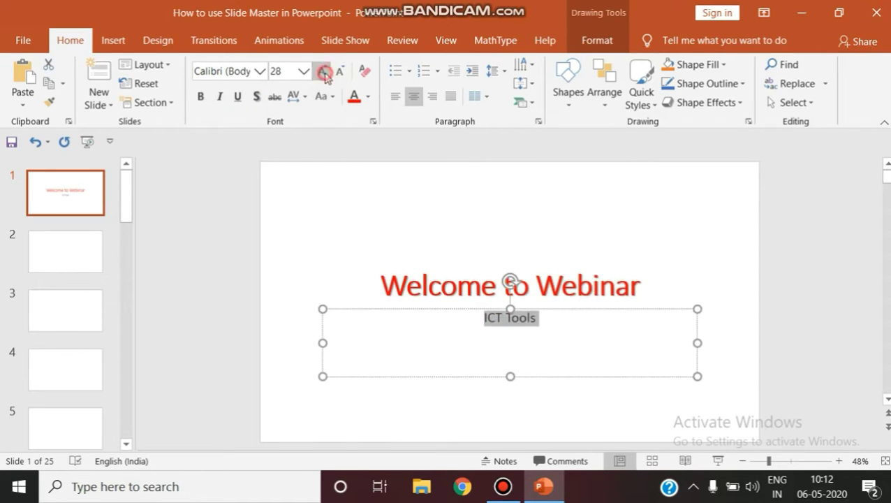
left_click(323, 71)
left_click(323, 71)
left_click(322, 72)
left_click(323, 71)
left_click(322, 71)
left_click(323, 72)
left_click(369, 97)
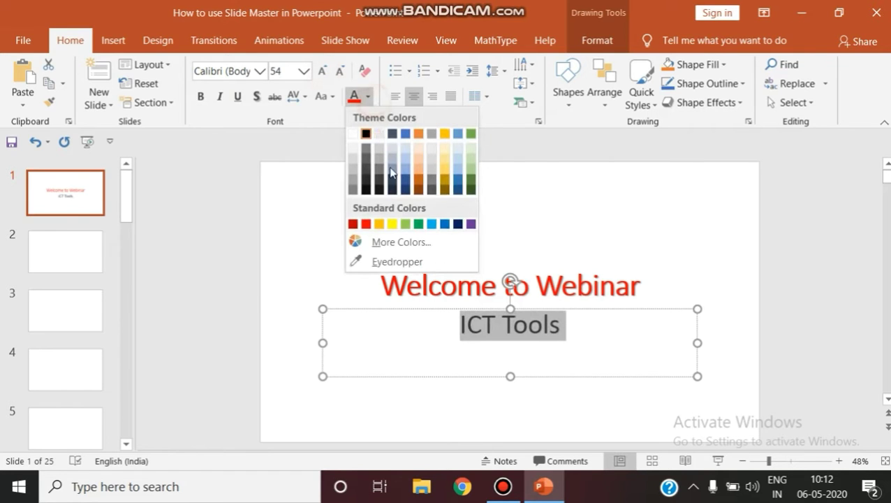
left_click(444, 224)
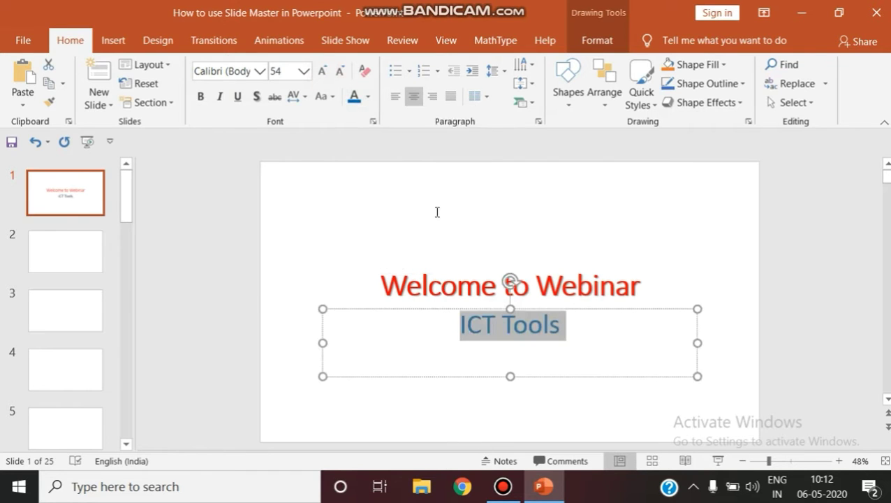
left_click(201, 96)
left_click(693, 259)
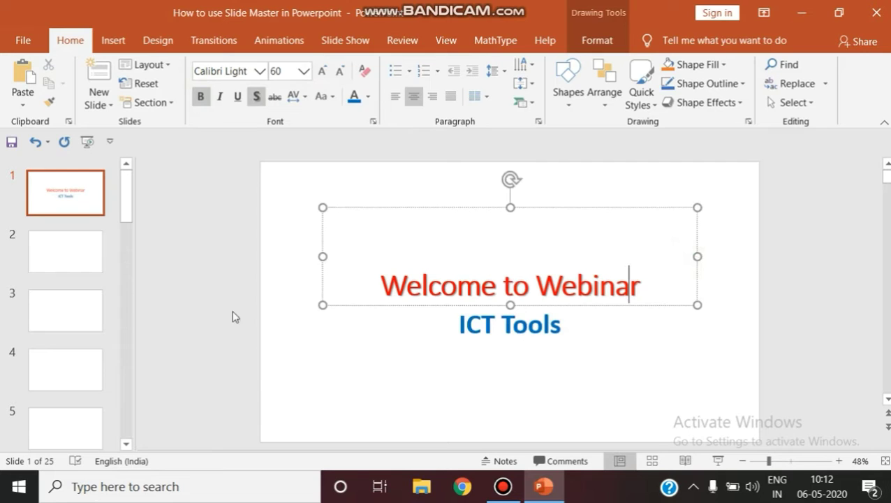
- Insert the modularclass picture from Downloads and move it to slide 1's bottom-left corner
left_click(409, 392)
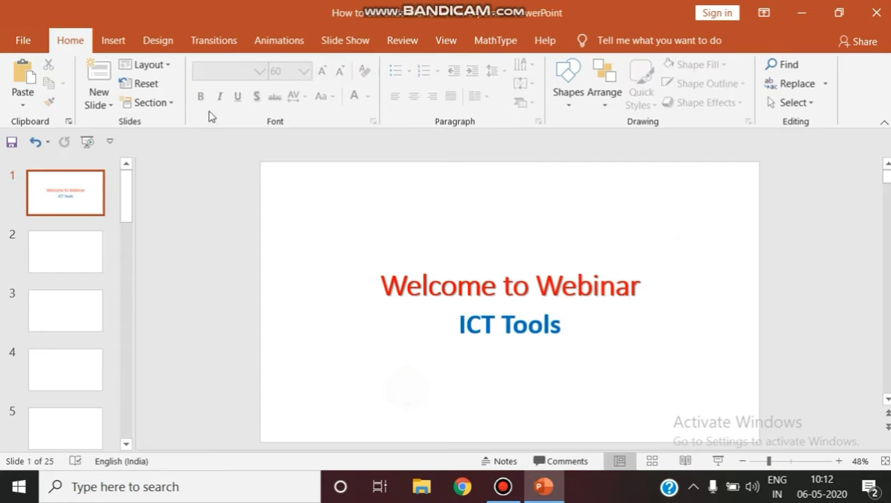
left_click(114, 42)
left_click(124, 82)
left_click(176, 146)
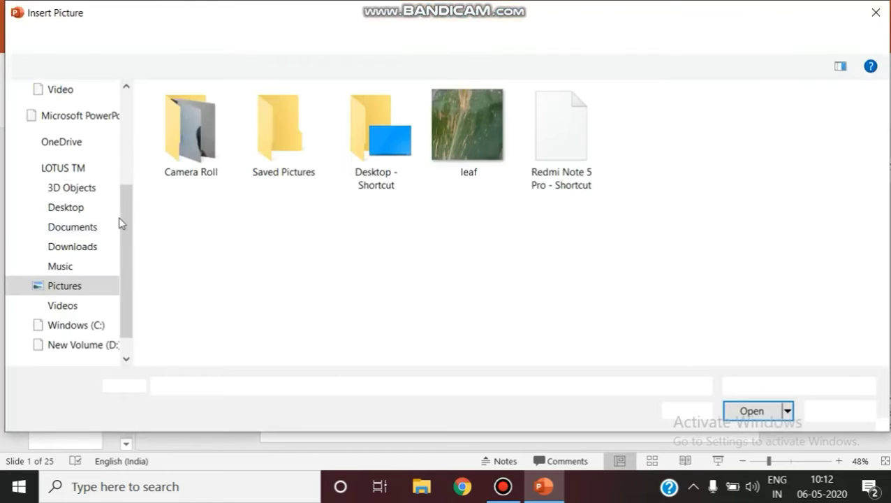
left_click(84, 244)
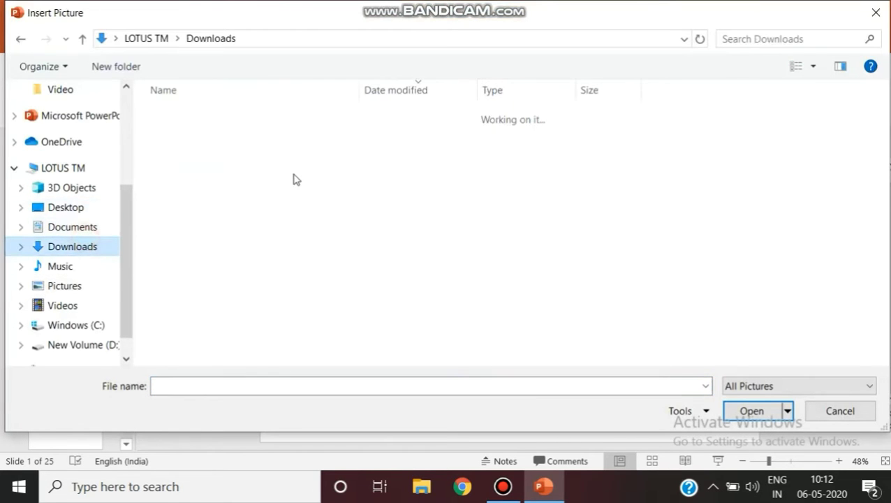
double_click(235, 158)
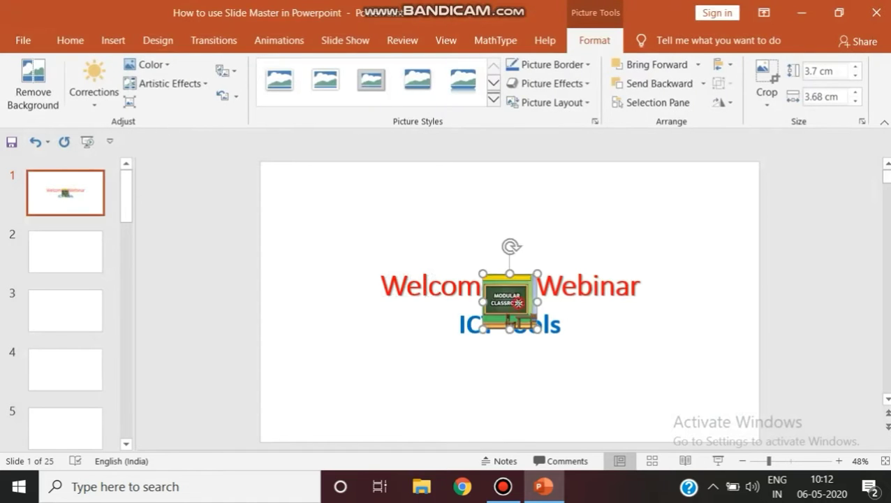
left_click_drag(488, 323, 290, 419)
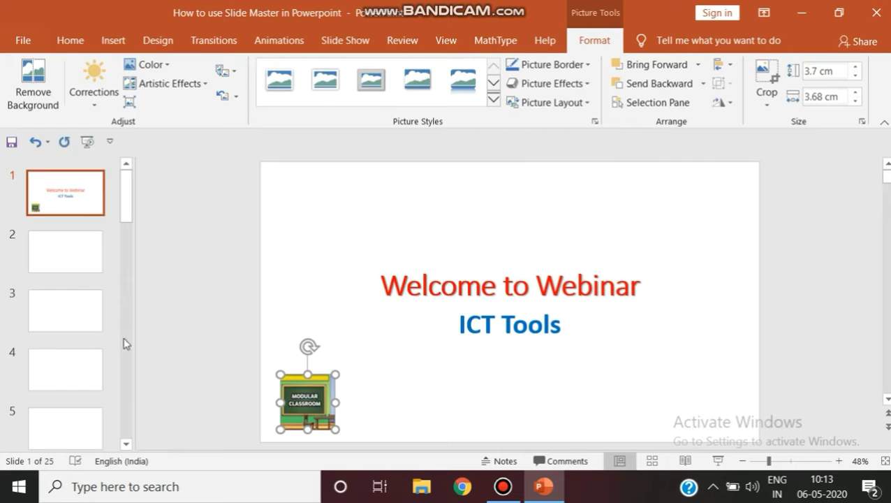
left_click(78, 277)
key("ctrl+v")
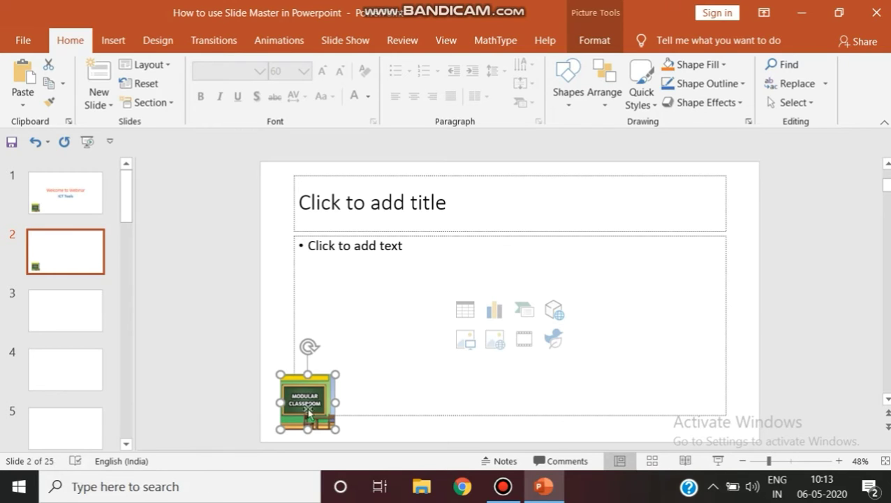
key("Delete")
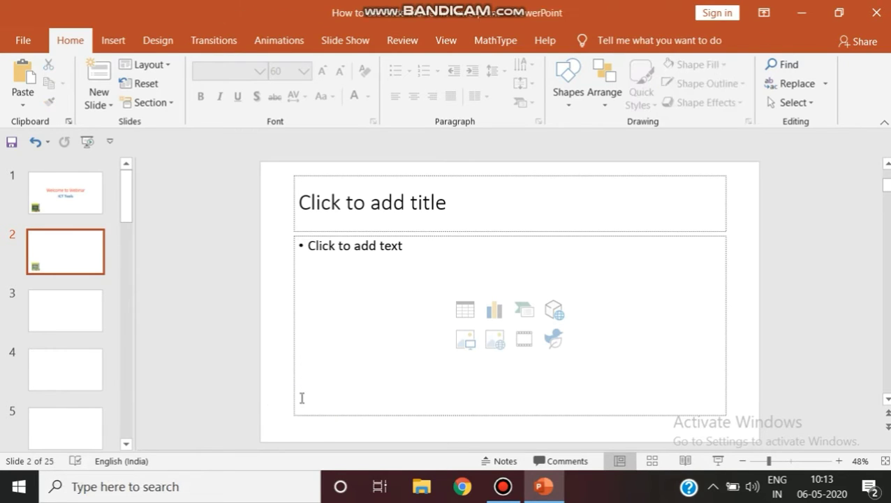
left_click(62, 178)
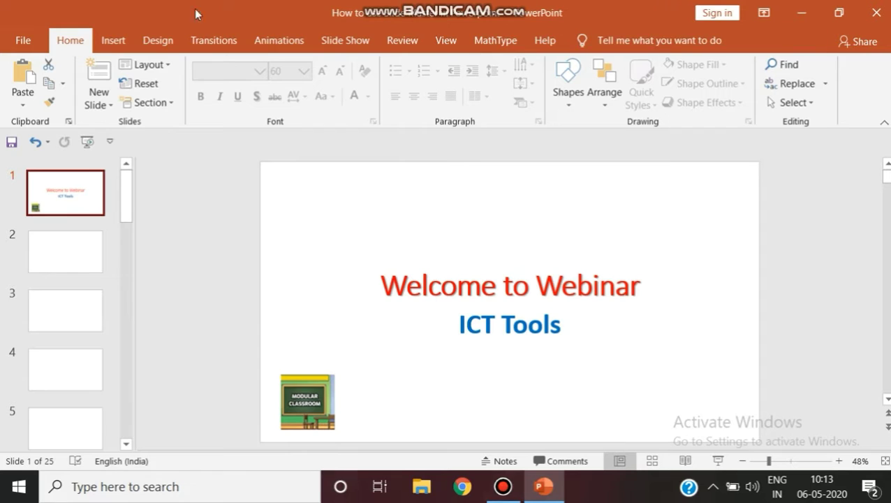
- Enter and leave Slide Master view, then select the logo on slide 1
left_click(452, 49)
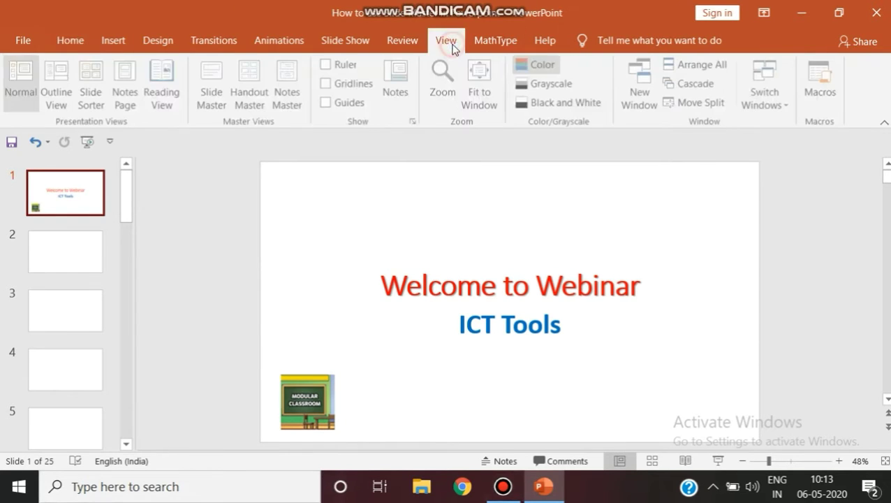
left_click(219, 86)
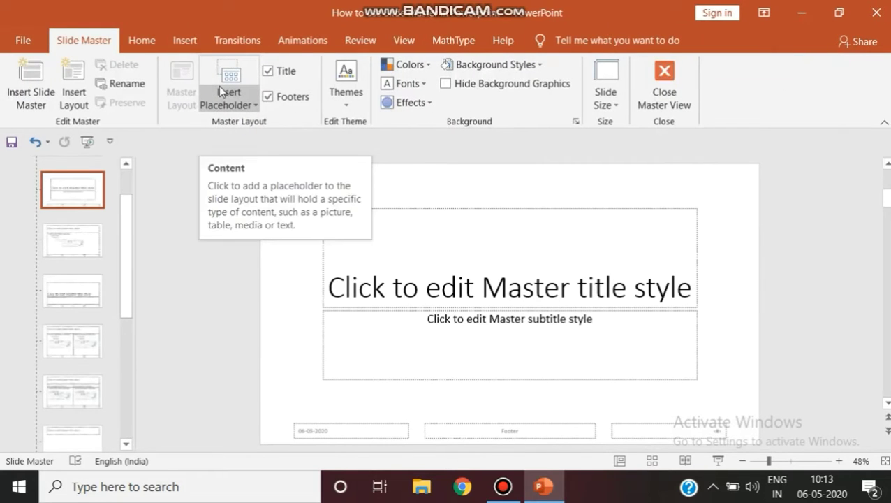
left_click(681, 91)
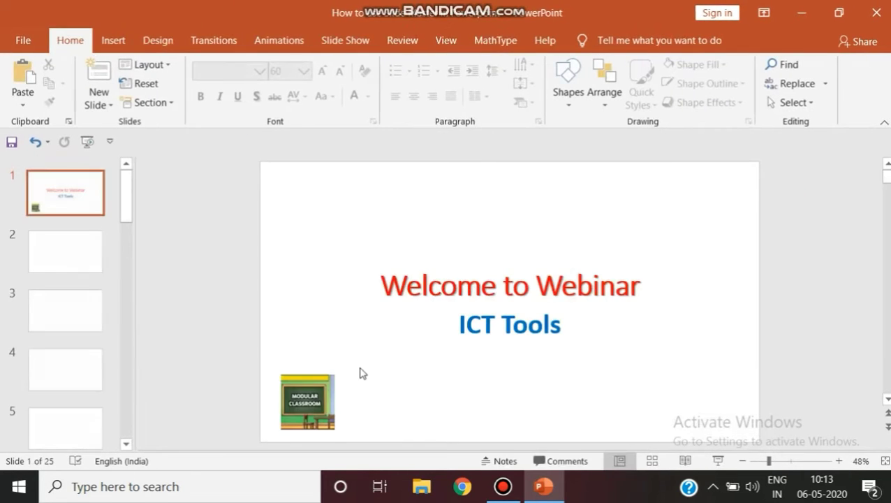
left_click(326, 392)
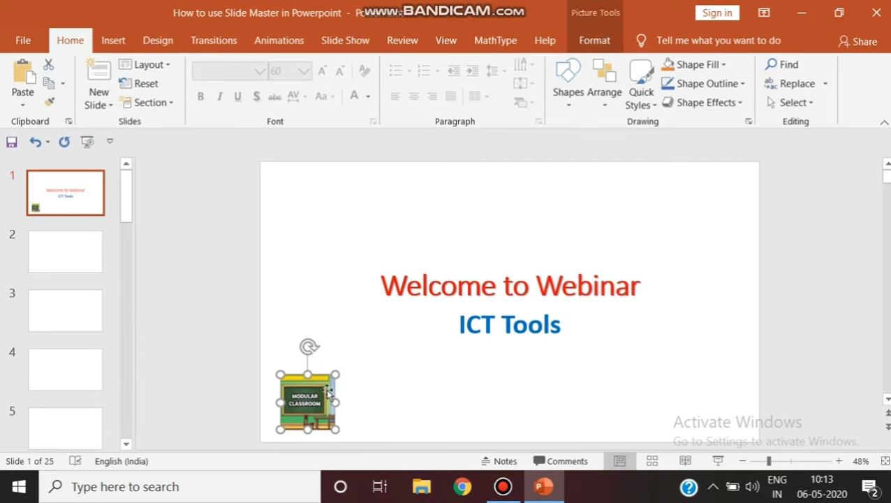
left_click(443, 40)
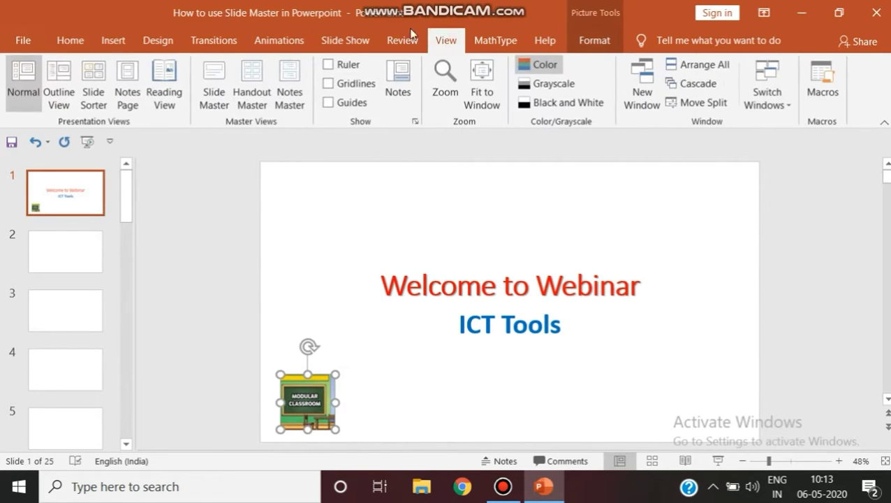
- In Slide Master view, paste the logo onto the top-level master slide
left_click(214, 91)
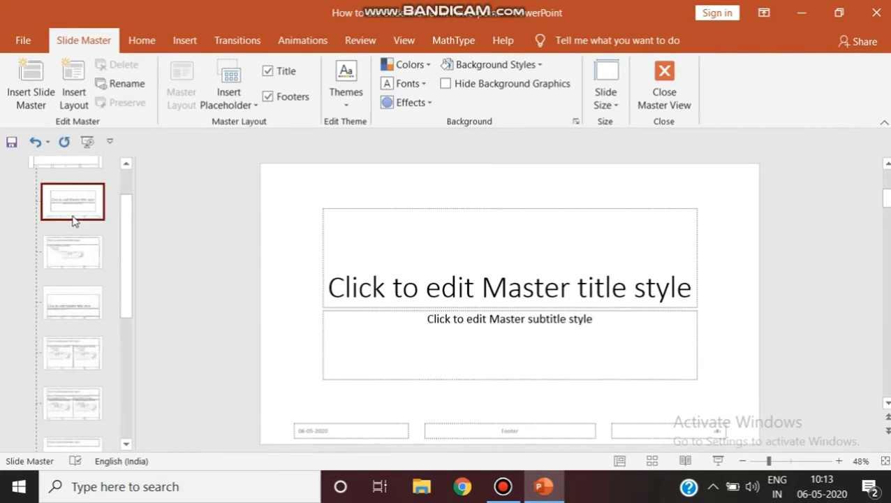
scroll(70, 210, "up", 2)
left_click(61, 196)
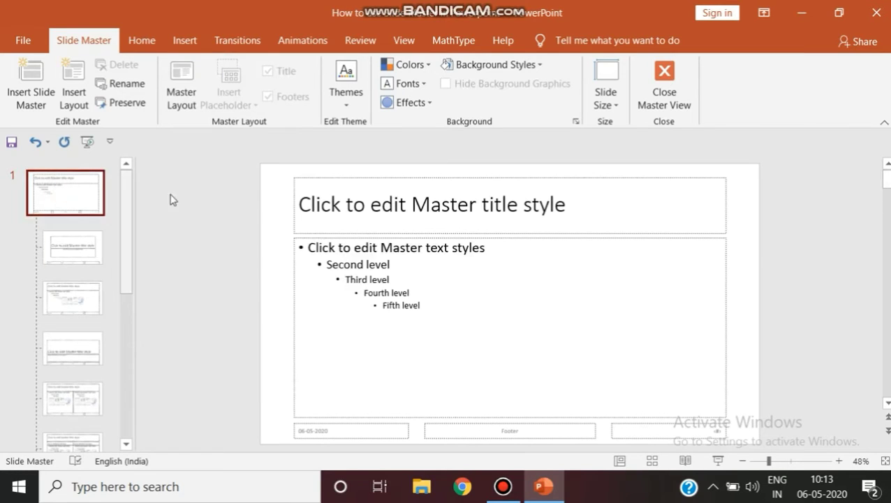
key("ctrl+v")
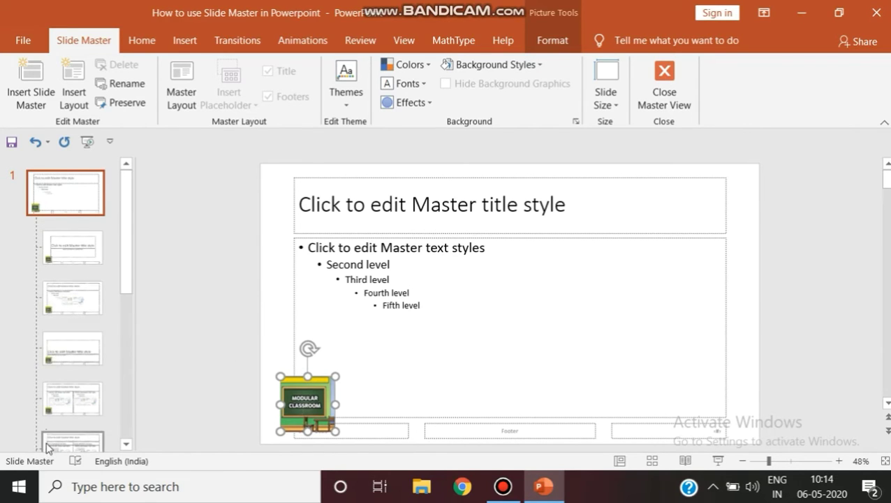
scroll(111, 425, "down", 1)
scroll(105, 405, "down", 1)
scroll(95, 374, "up", 3)
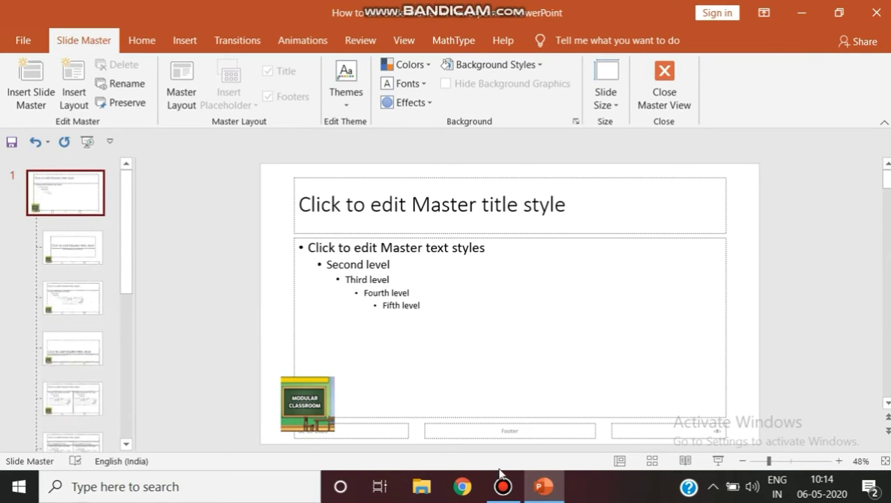
- Move the master logo to the top-left corner and close Master View
left_click(299, 402)
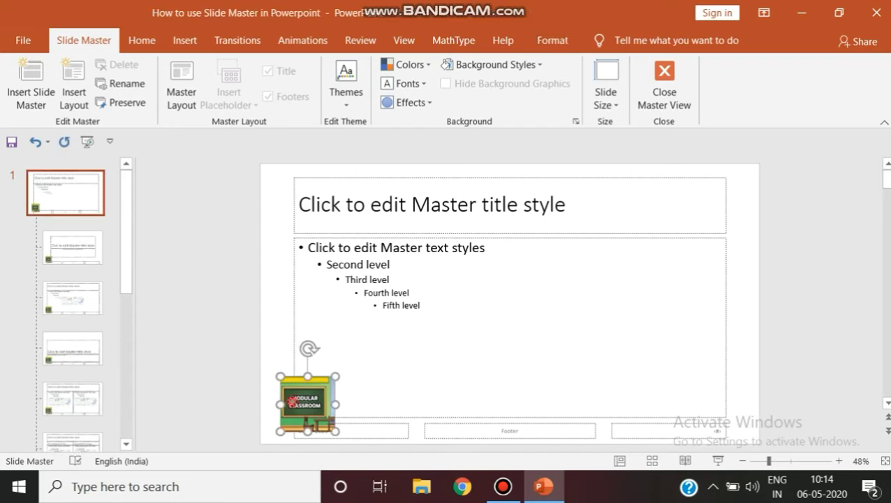
left_click(2, 204)
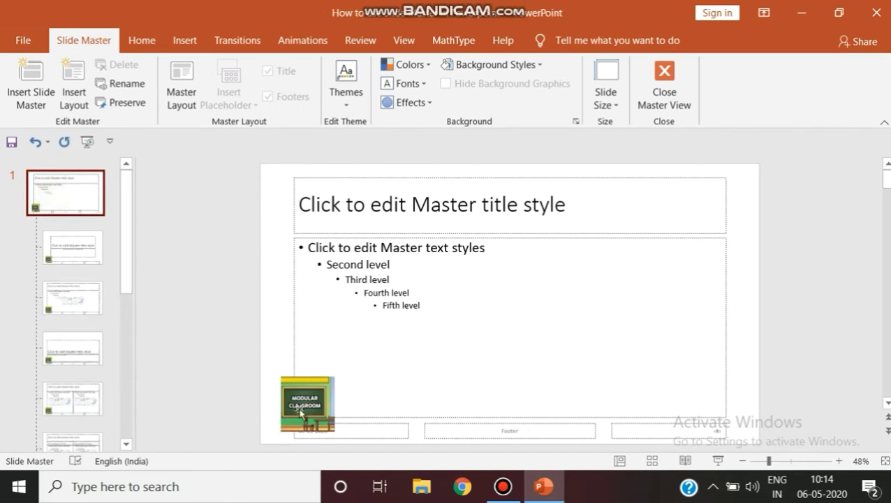
left_click_drag(300, 412, 307, 203)
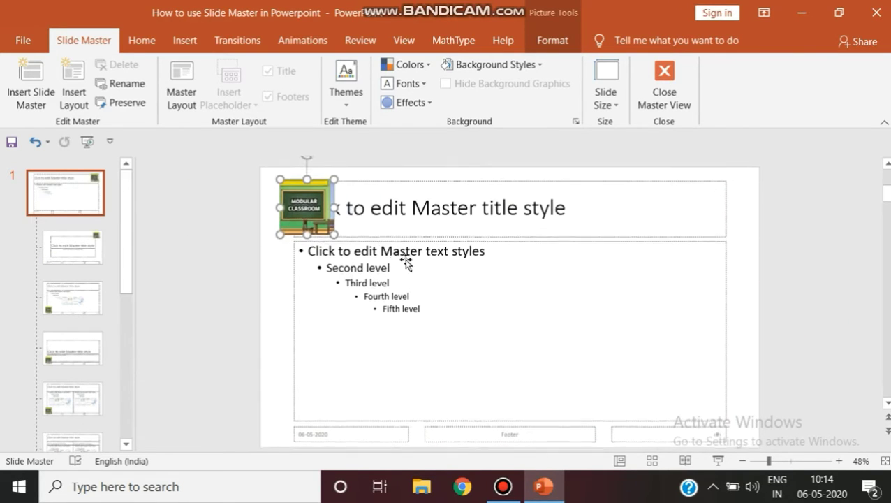
left_click(664, 84)
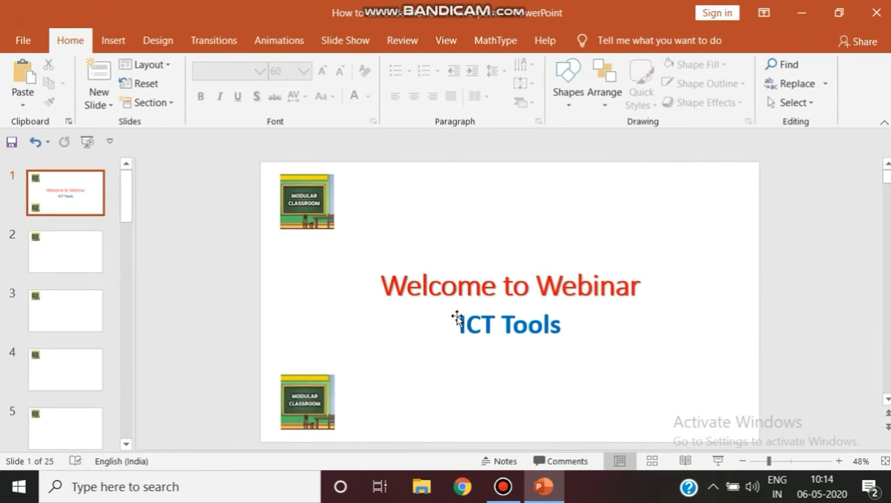
scroll(63, 328, "down", 10)
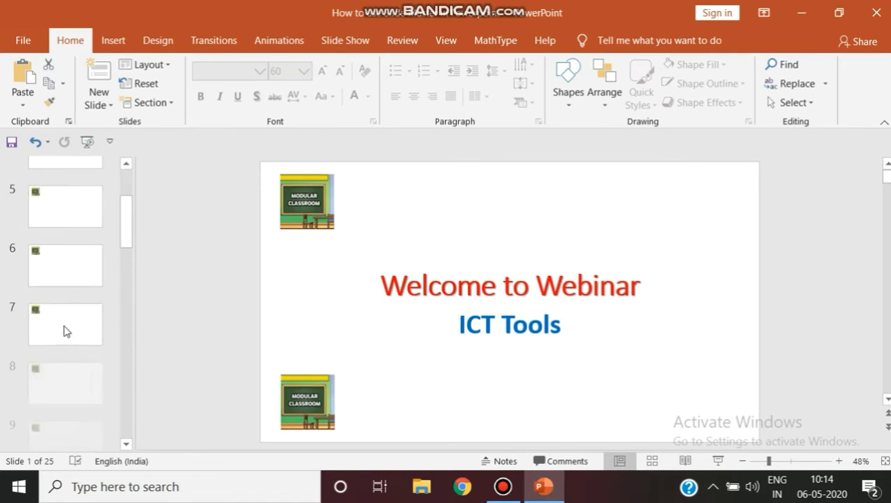
scroll(64, 331, "down", 7)
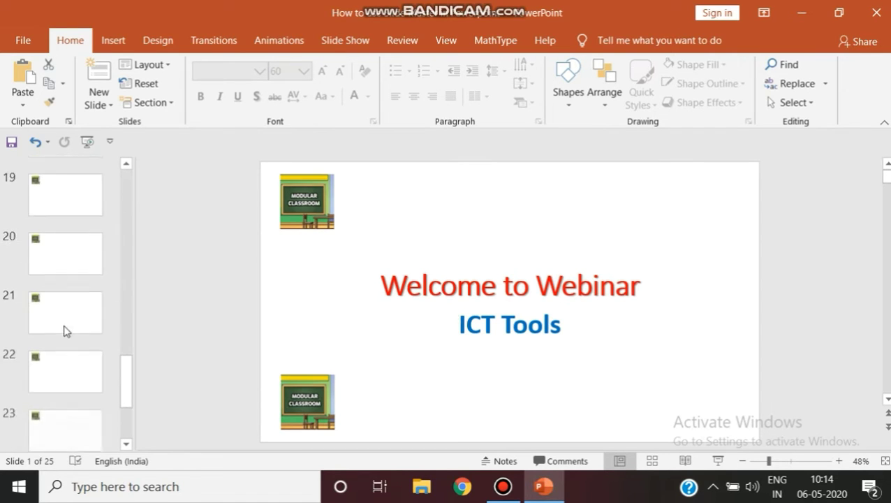
left_click(57, 402)
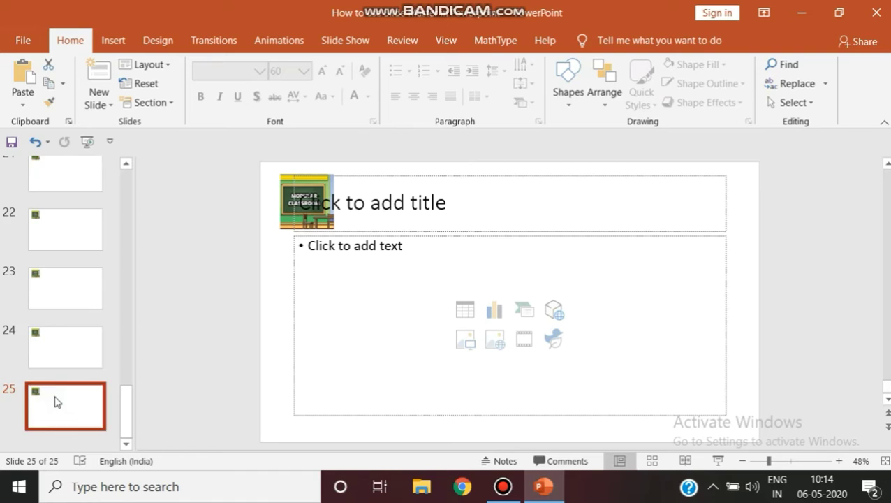
scroll(57, 401, "up", 15)
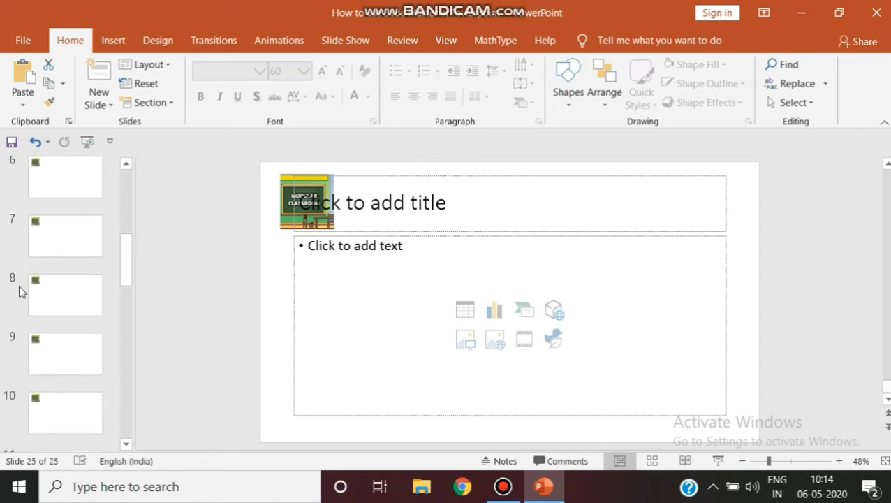
scroll(19, 292, "up", 5)
left_click(81, 202)
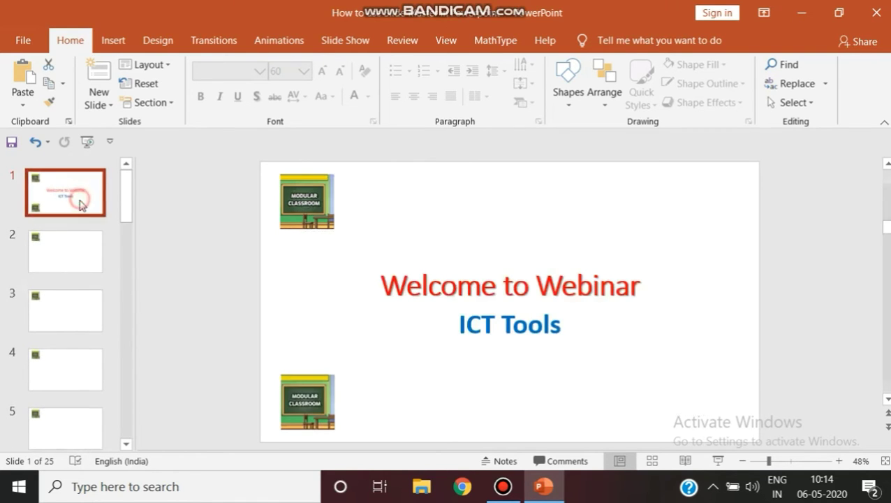
- Move slide 1's extra bottom logo to the bottom-right, then delete it
left_click(392, 295)
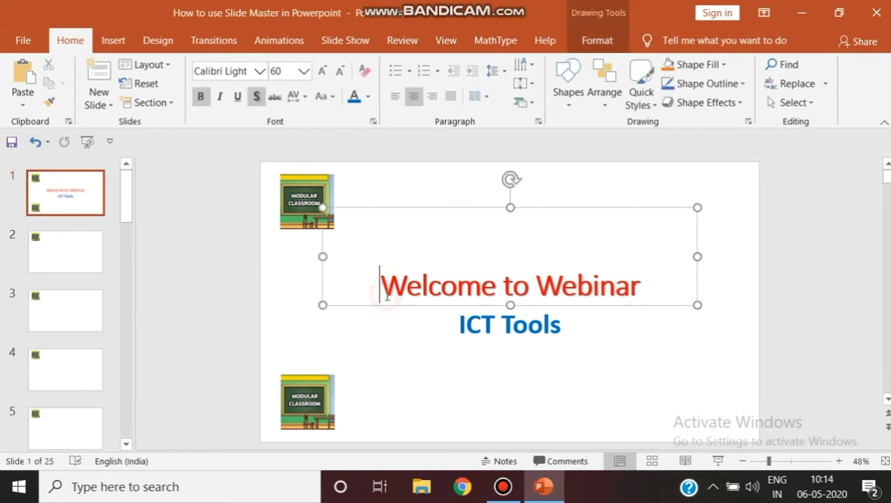
left_click(364, 344)
left_click(331, 414)
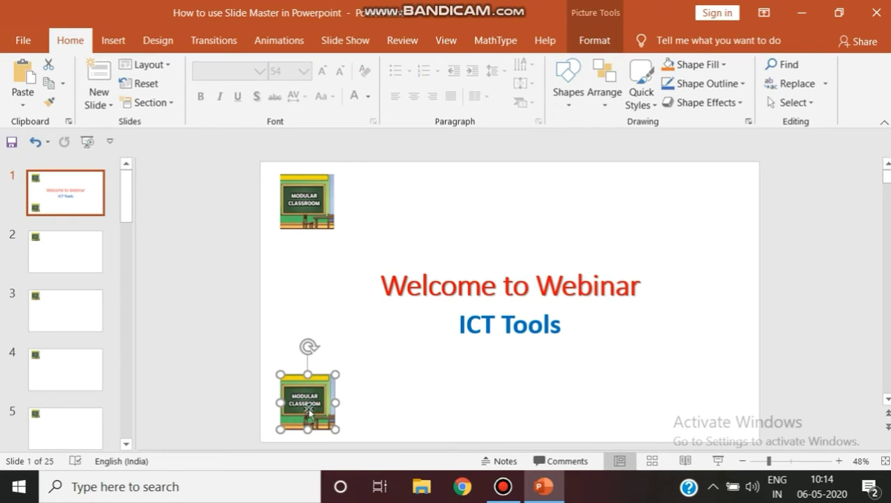
left_click(295, 214)
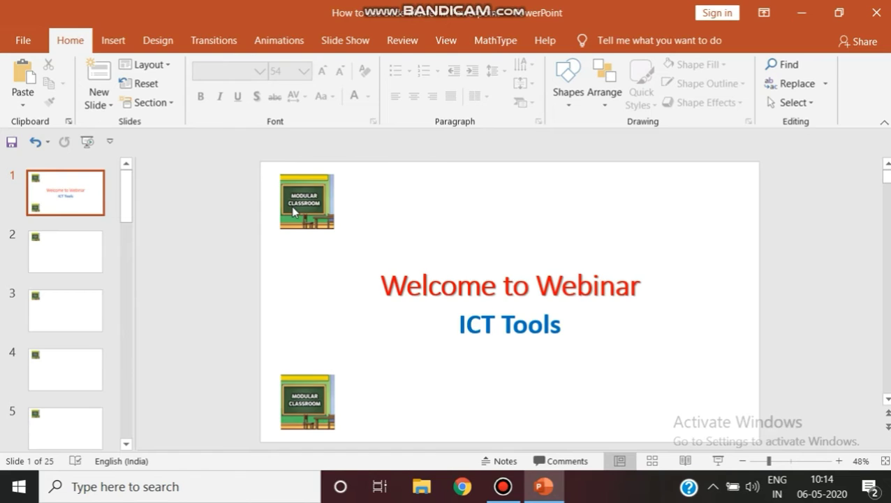
left_click(298, 407)
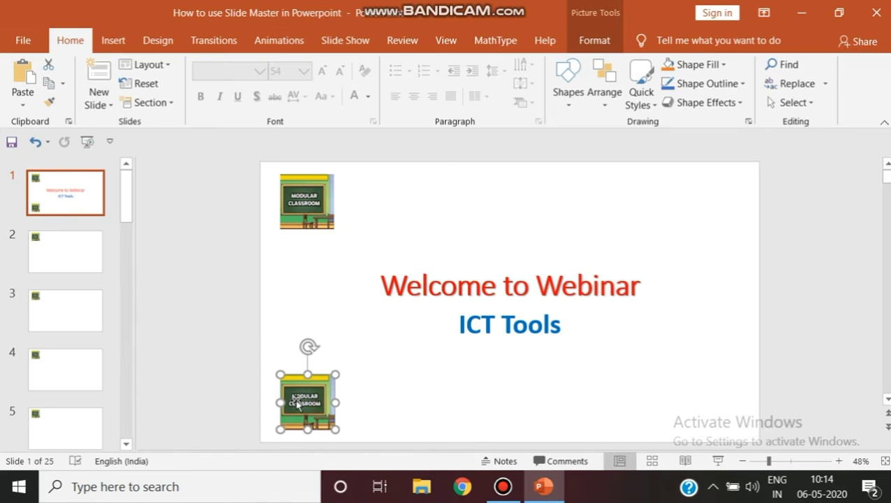
left_click_drag(298, 403, 700, 380)
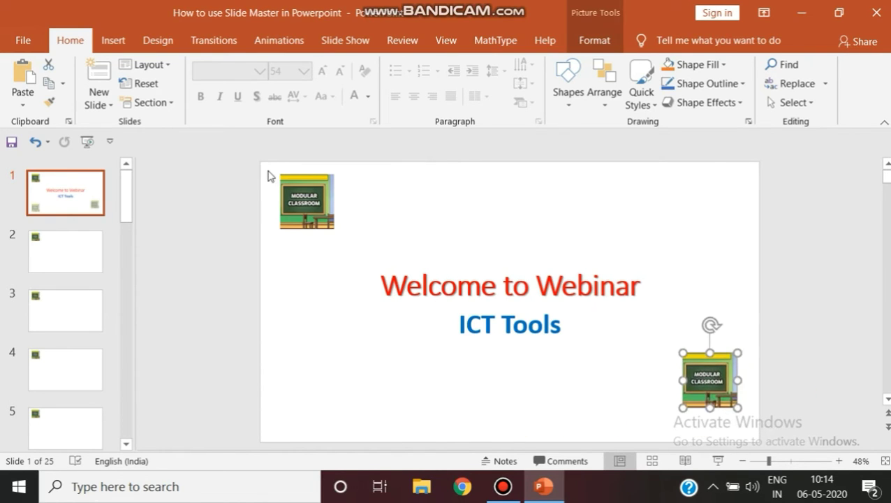
left_click(313, 199)
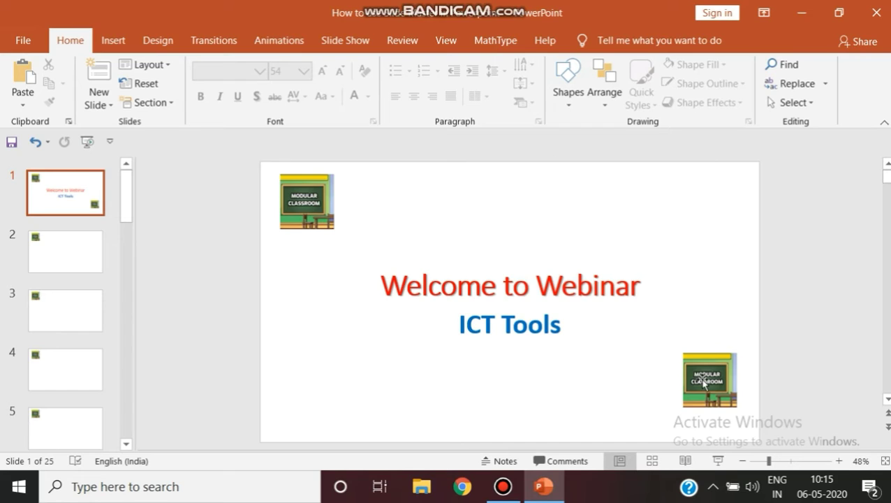
left_click(704, 381)
key("Delete")
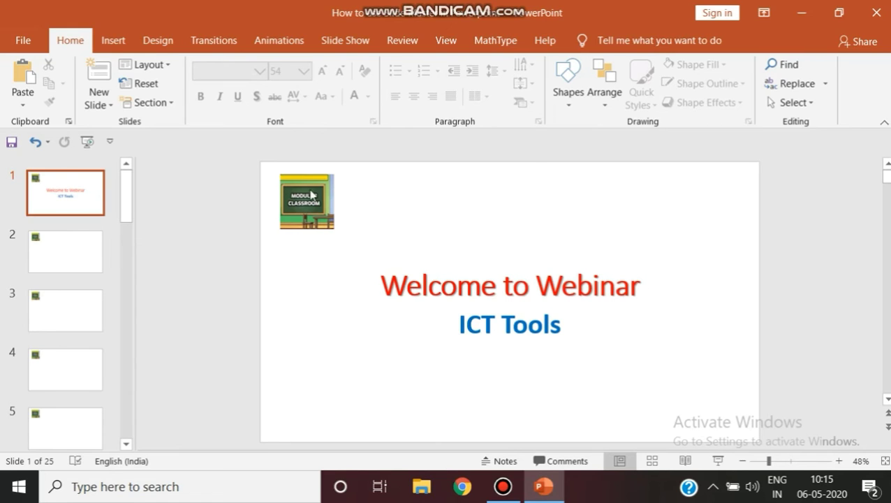
- In Slide Master view, move the master logo from top-left to bottom-left, then close Master View
left_click(449, 40)
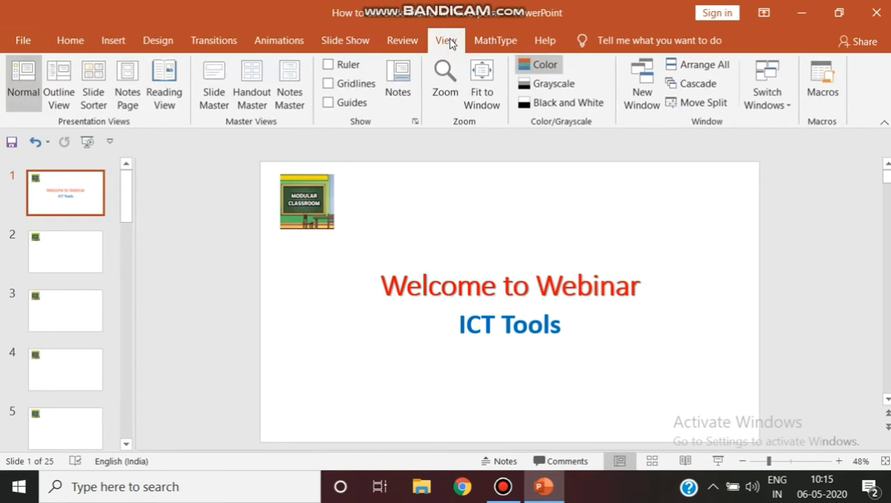
left_click(206, 73)
left_click(59, 202)
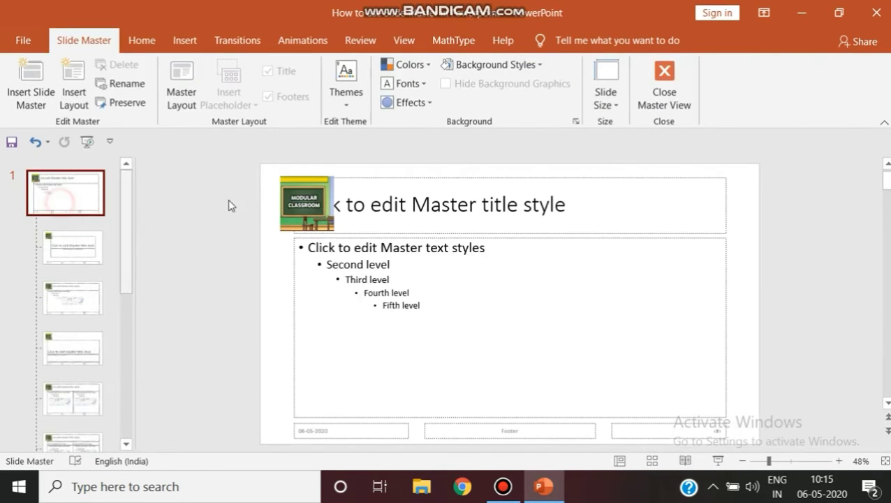
left_click(291, 203)
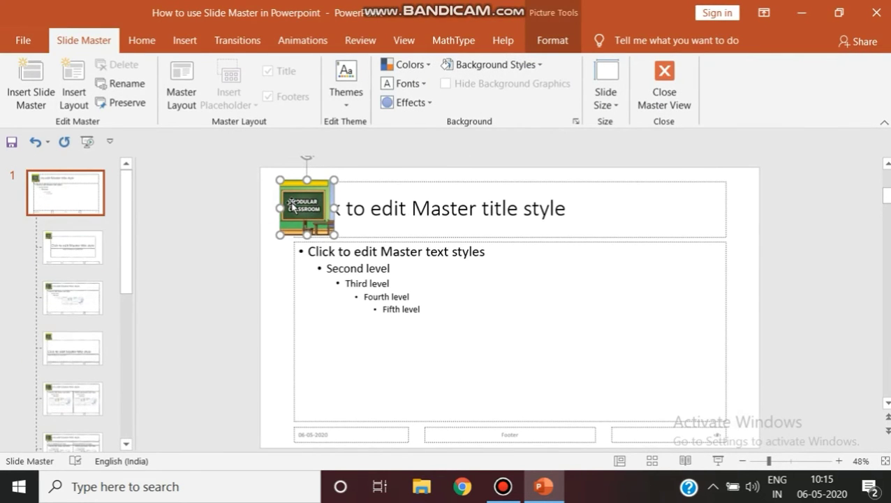
left_click_drag(290, 206, 279, 401)
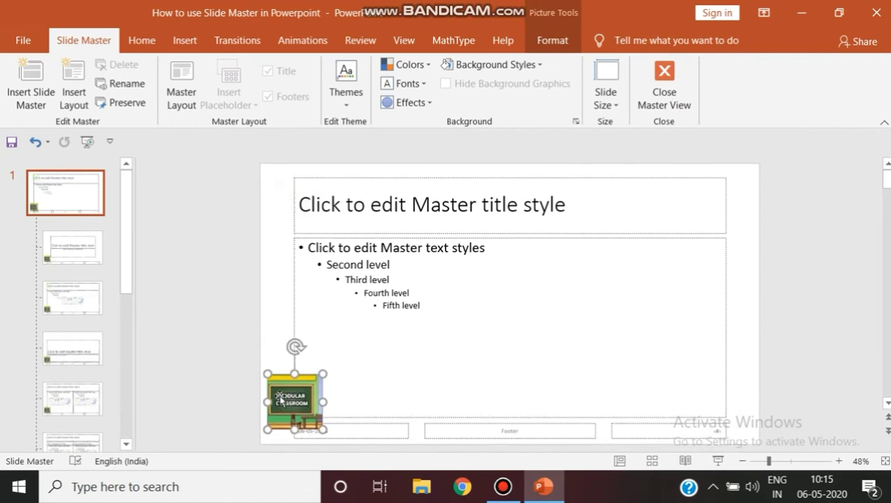
left_click(665, 90)
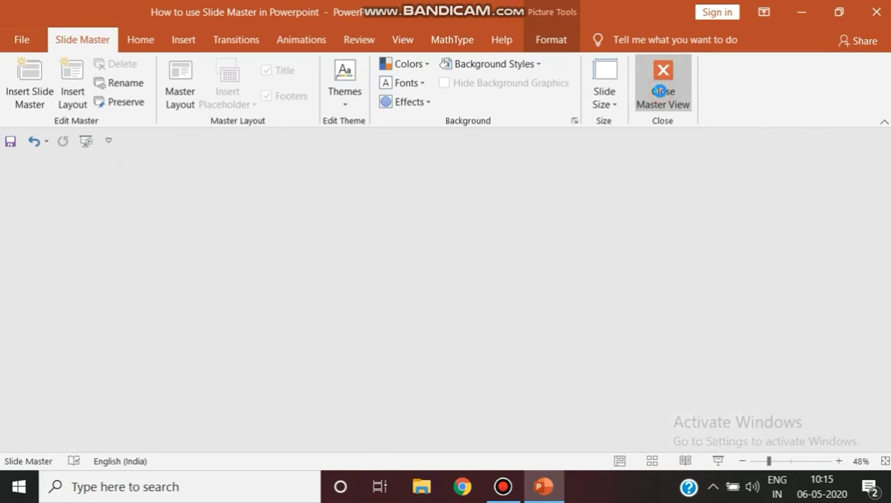
scroll(377, 354, "down", 11)
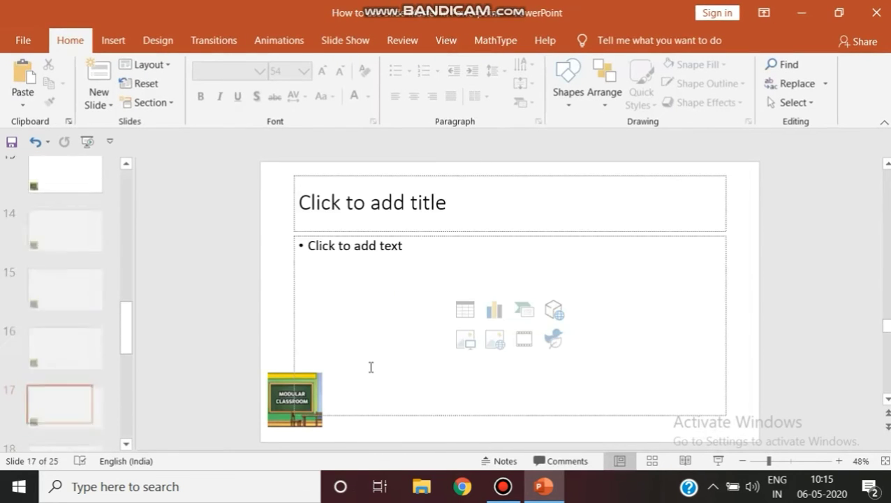
scroll(370, 367, "up", 11)
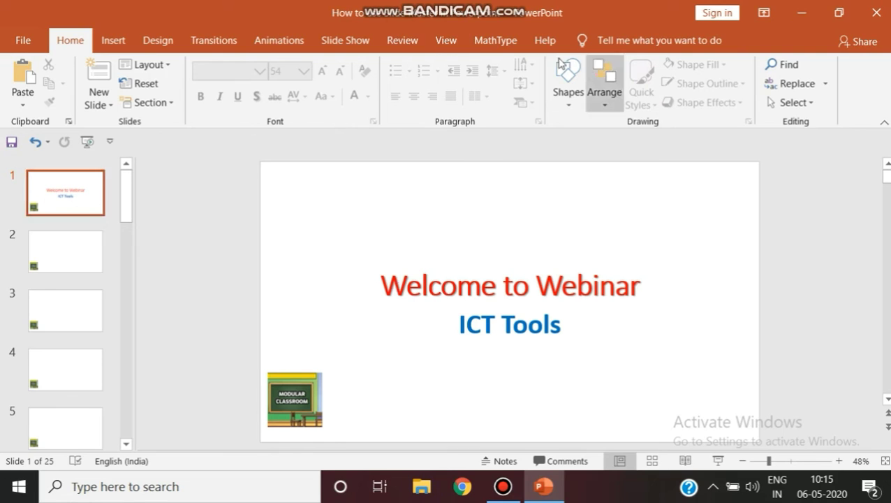
left_click(460, 42)
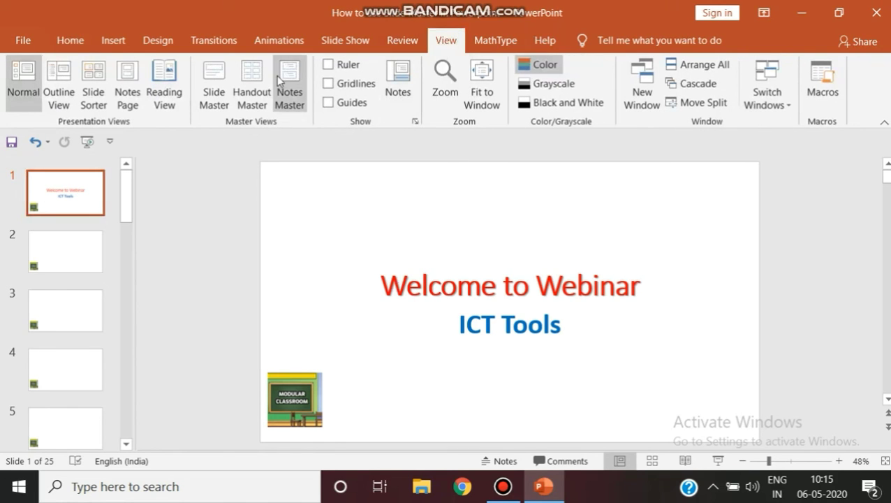
left_click(213, 92)
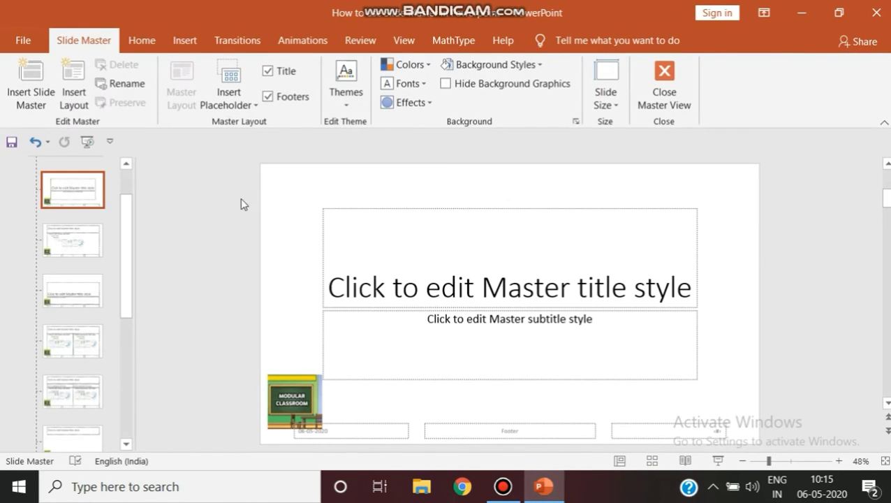
left_click(59, 195)
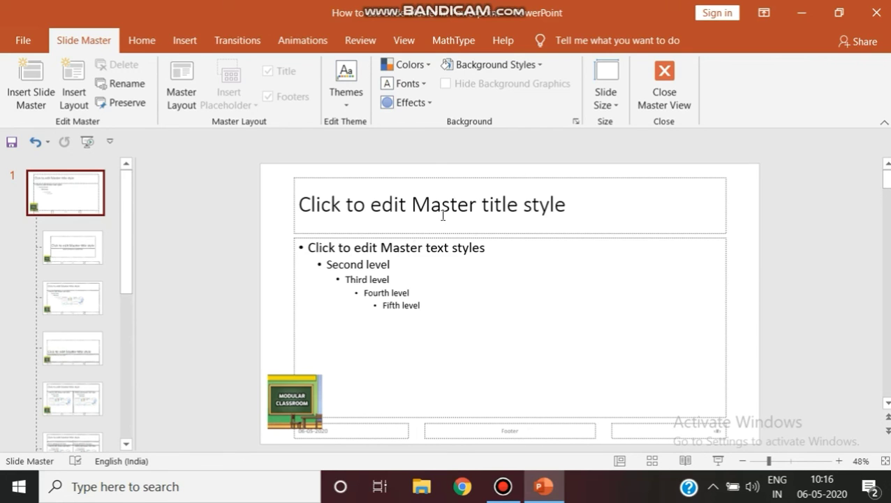
left_click(664, 91)
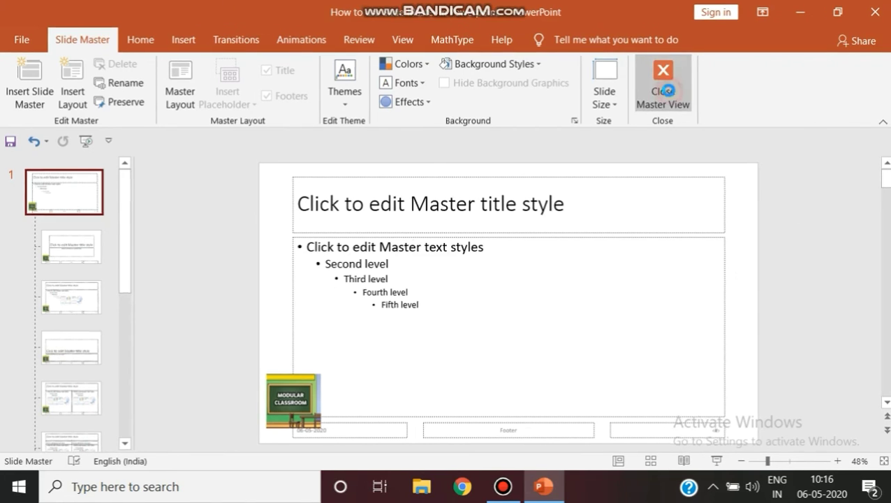